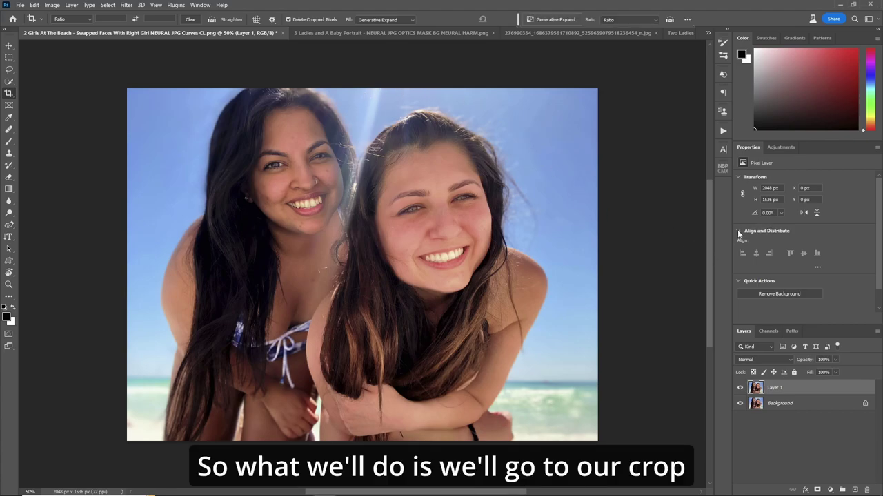
# Extend the beach photo's crop upward to 2048 × 1676 px and fill the band with generated sky
pyautogui.scroll(1, 713, 255)
pyautogui.click(407, 108)
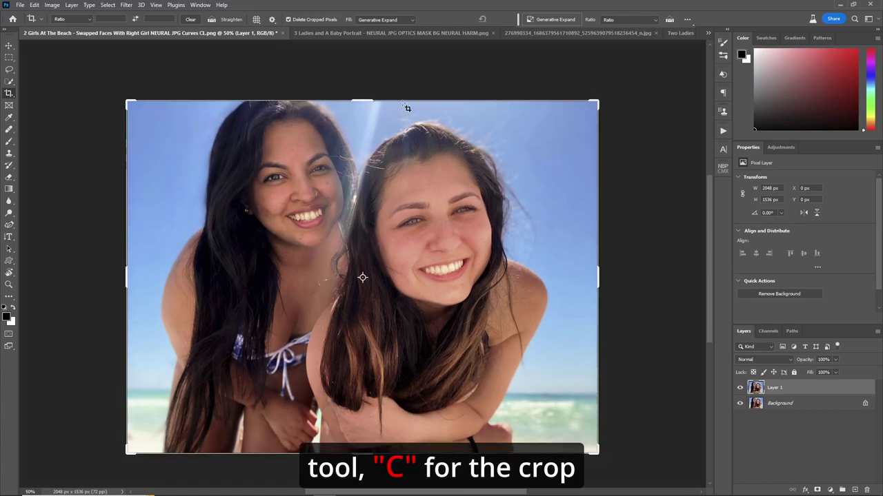
pyautogui.moveTo(362, 102); pyautogui.dragTo(367, 83)
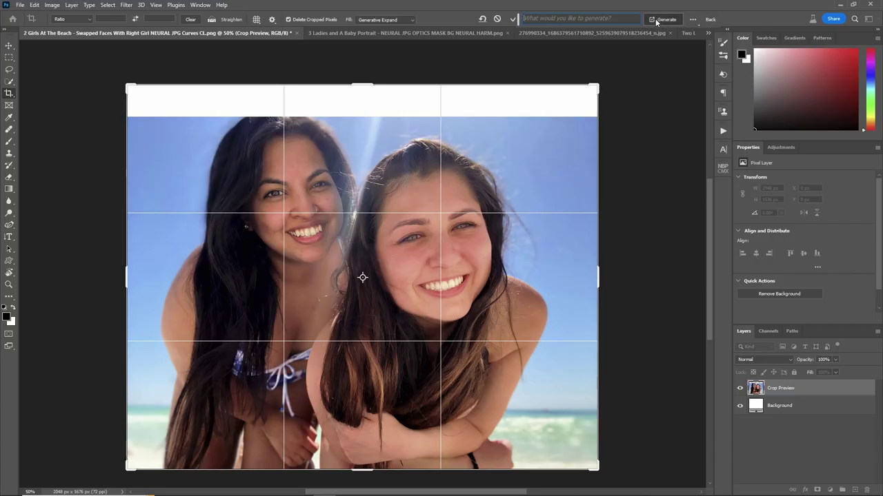
pyautogui.click(657, 21)
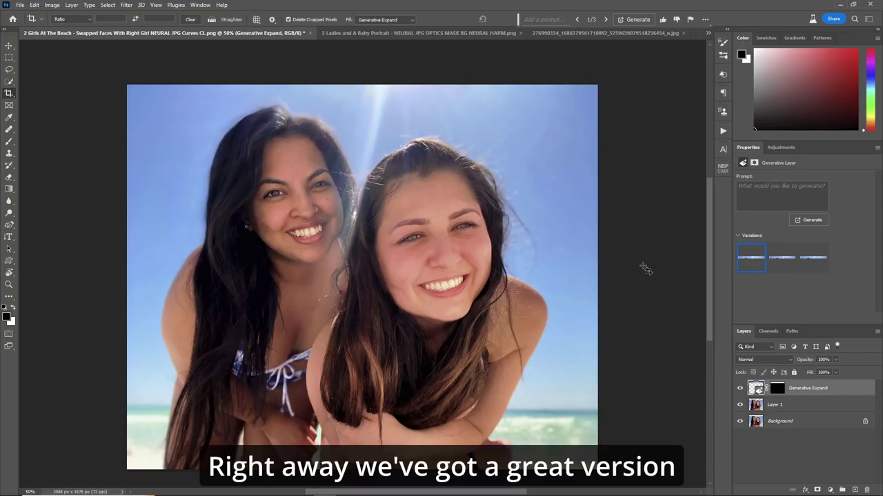
# Preview all three generated sky variations and keep the first one
pyautogui.moveTo(752, 262)
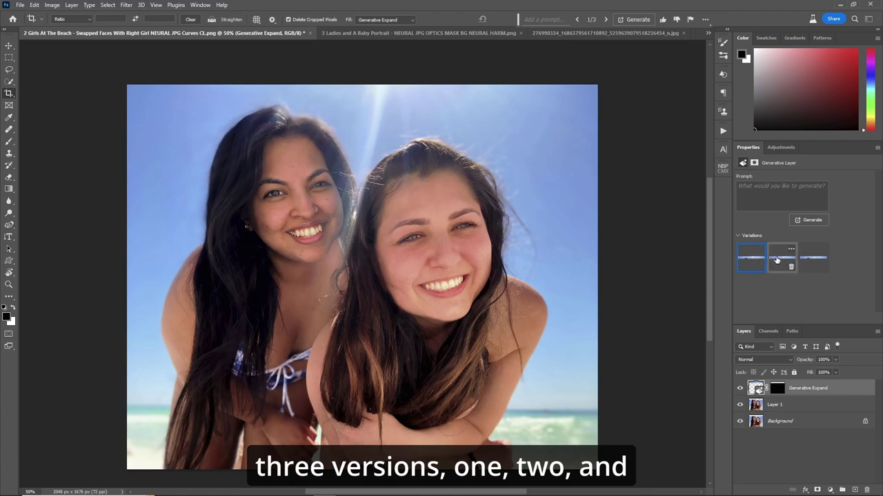
pyautogui.click(776, 260)
pyautogui.click(806, 260)
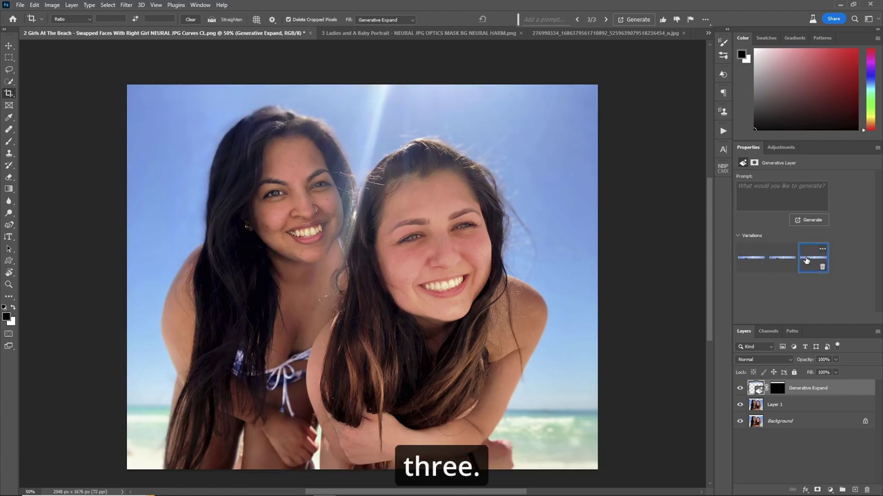
pyautogui.click(739, 247)
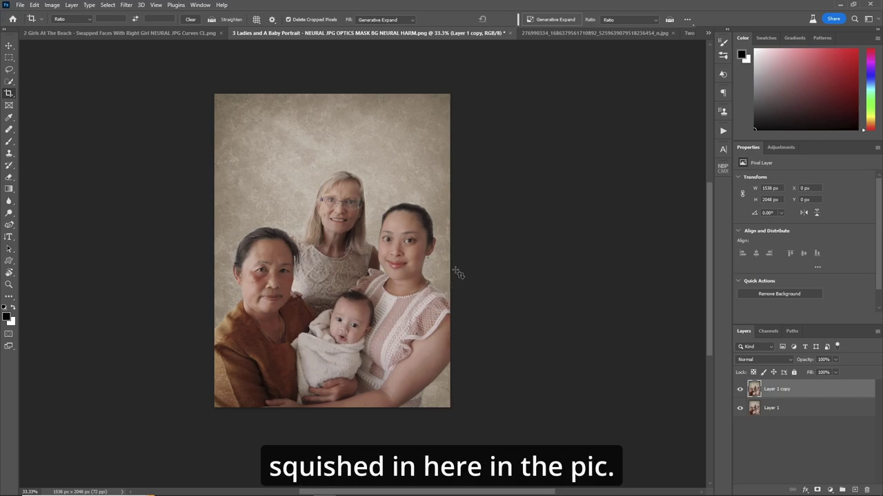
# Extend the portrait's crop frame past the bottom, right and left edges to 2012 × 2228 px
pyautogui.press('b')
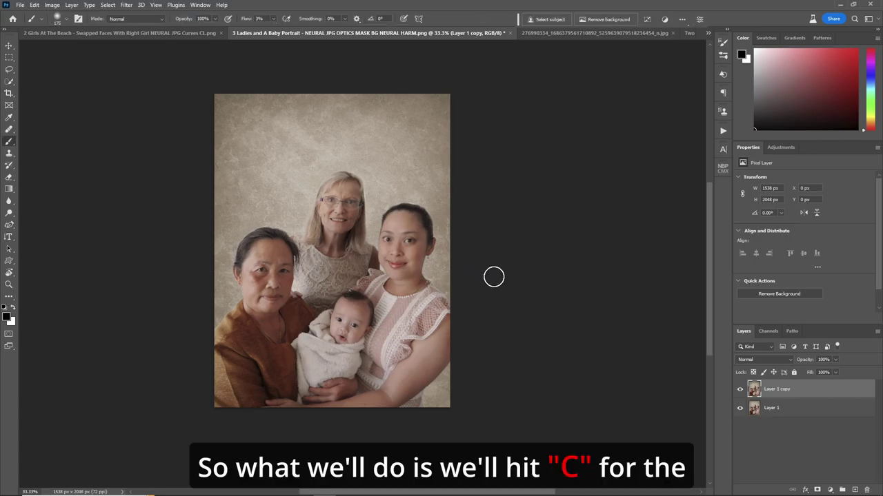
pyautogui.press('c')
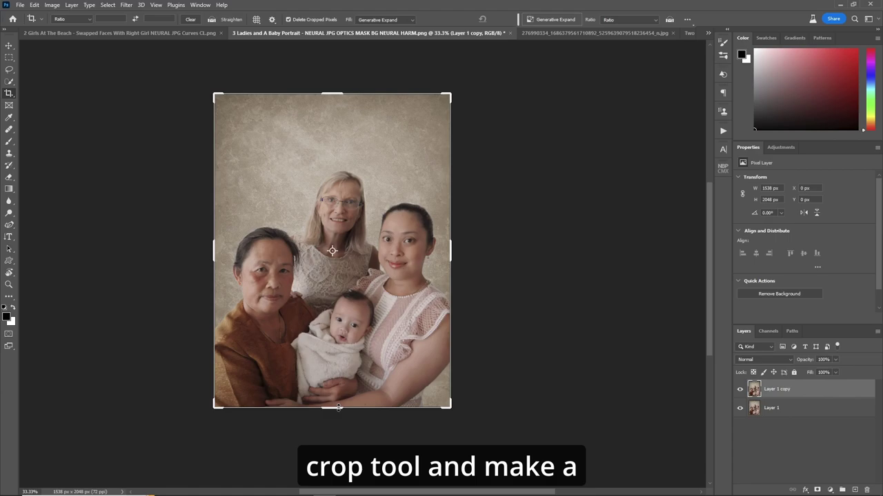
pyautogui.moveTo(338, 408); pyautogui.dragTo(338, 421)
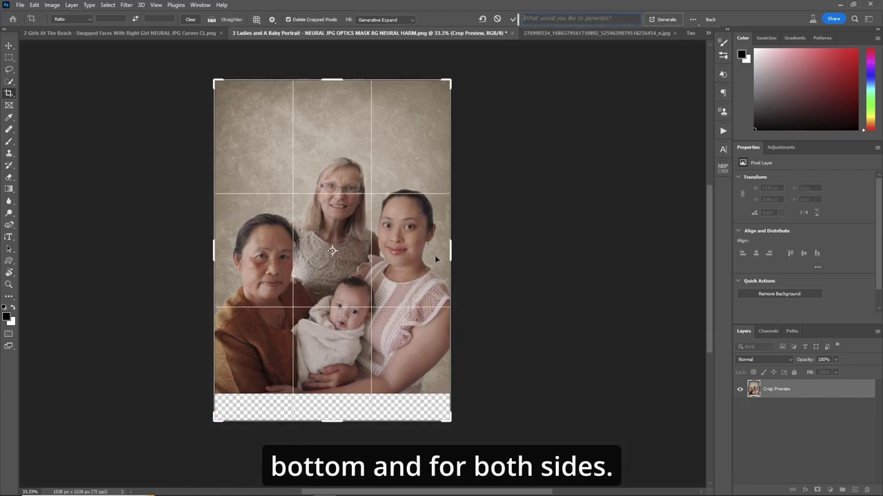
pyautogui.moveTo(450, 252); pyautogui.dragTo(467, 253)
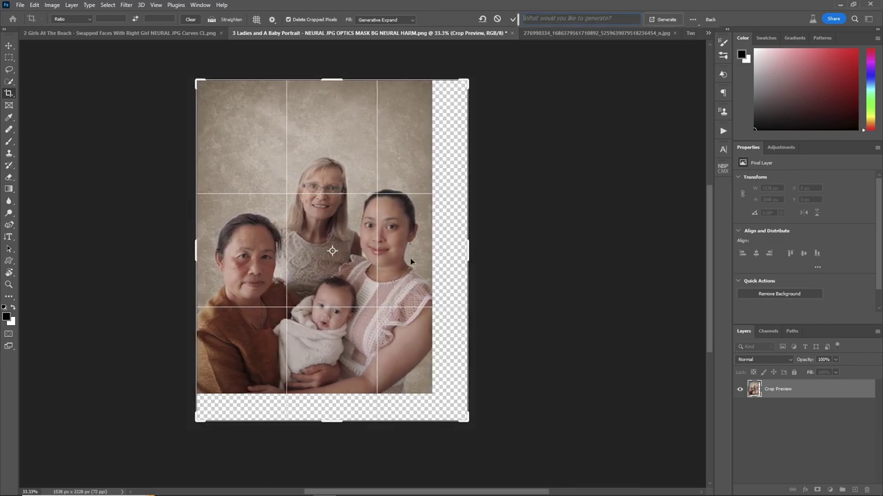
pyautogui.moveTo(196, 250); pyautogui.dragTo(177, 250)
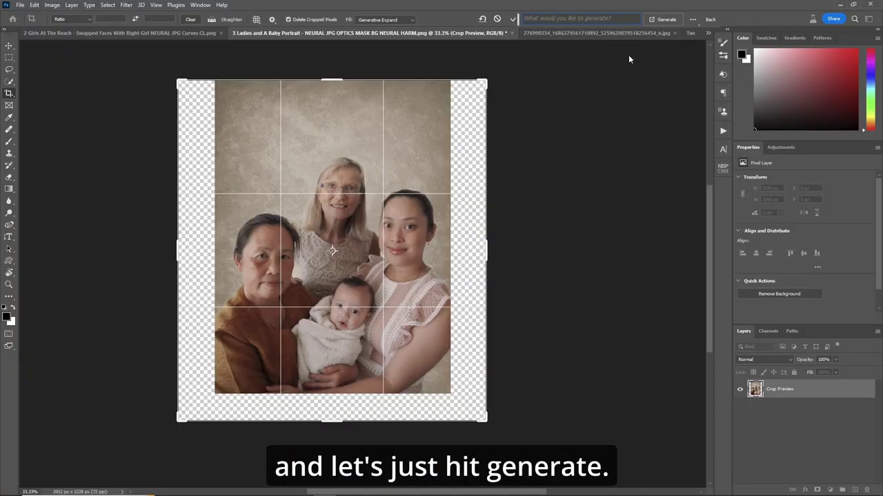
# Generate backdrop fill for the portrait's margins, review the three variations, and keep the first
pyautogui.click(665, 20)
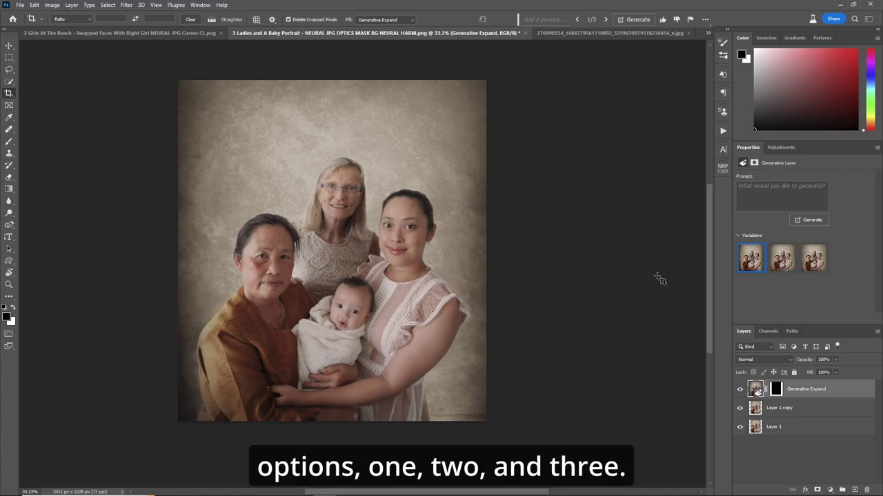
pyautogui.click(779, 261)
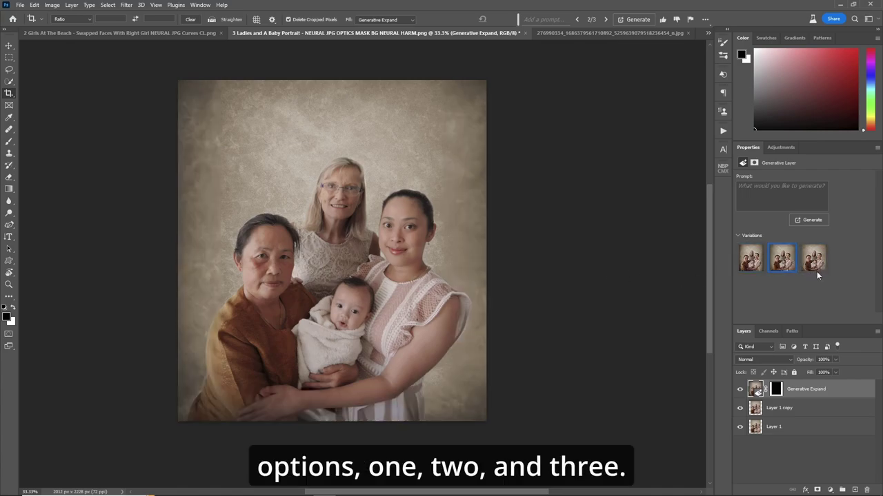
pyautogui.click(812, 262)
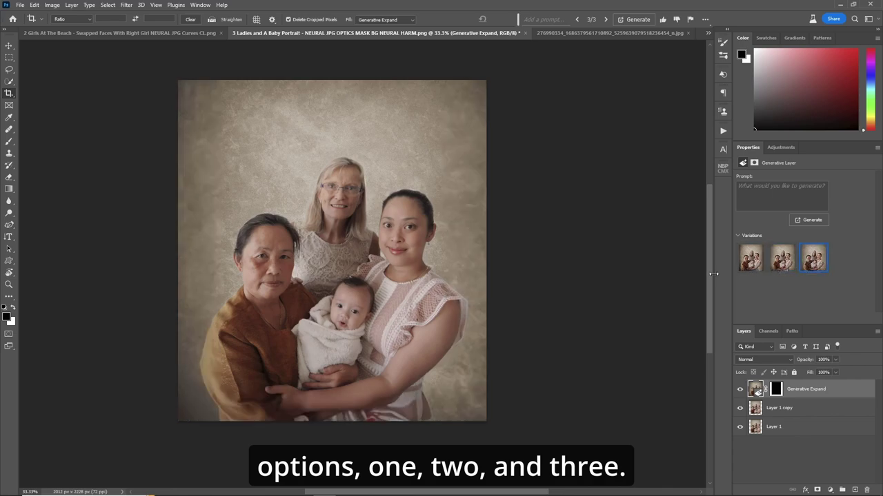
pyautogui.click(749, 260)
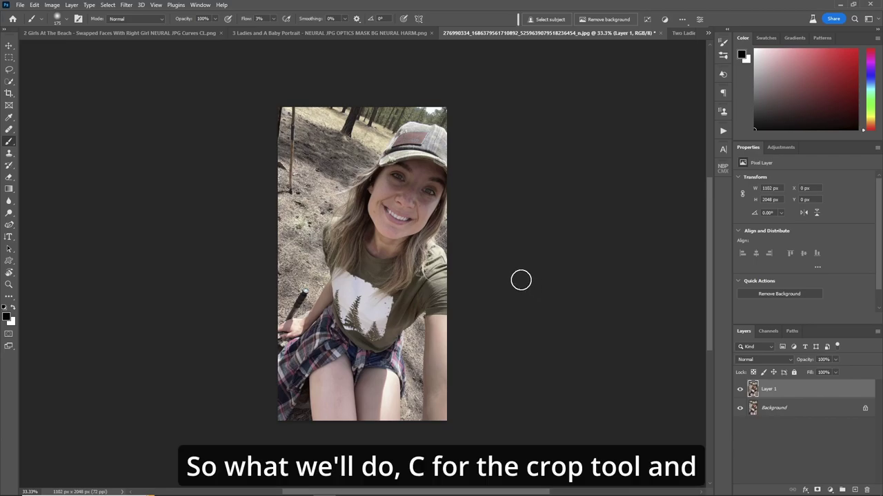
# Widen the forest selfie's crop on both sides to 1624 × 2048 px and run Generative Expand
pyautogui.press('c')
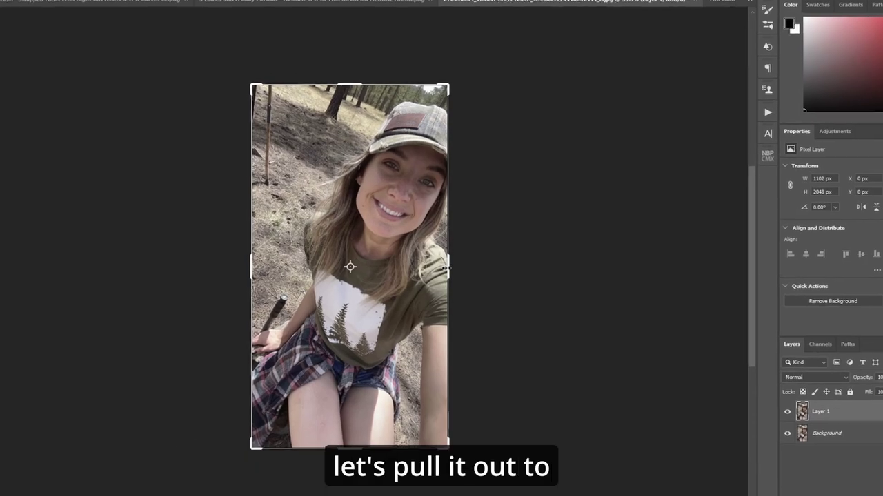
pyautogui.moveTo(448, 269); pyautogui.dragTo(485, 273)
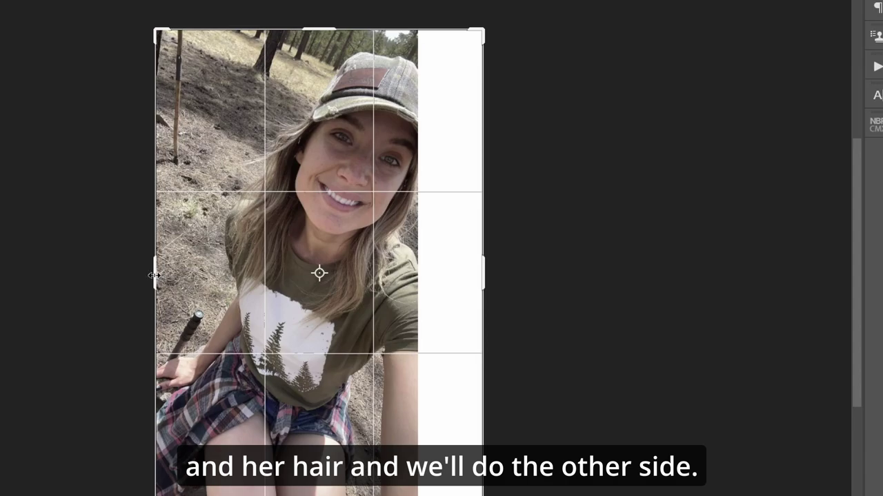
pyautogui.moveTo(156, 276); pyautogui.dragTo(126, 273)
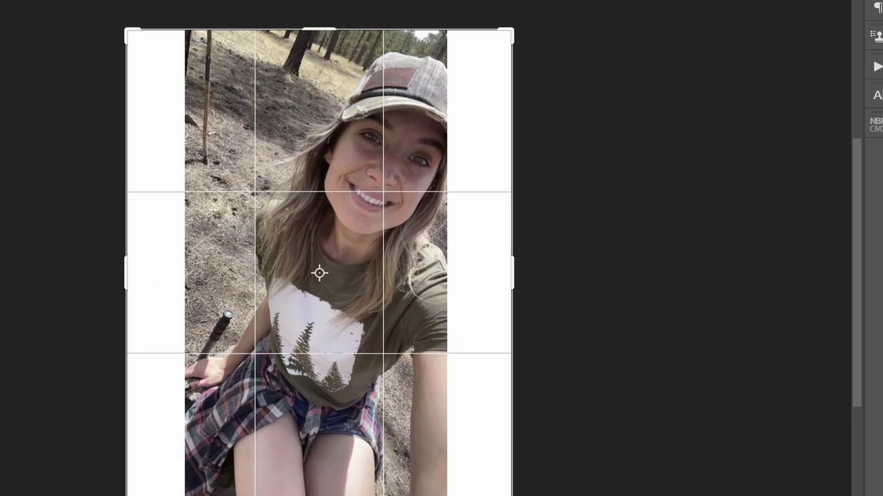
pyautogui.press('Return')
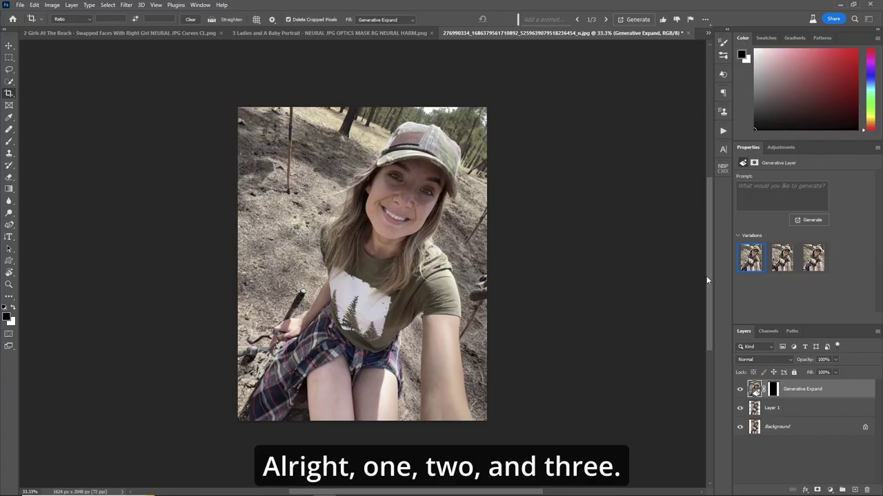
# Compare the rock-pile and rock-free selfie variations, then return to the first
pyautogui.click(781, 261)
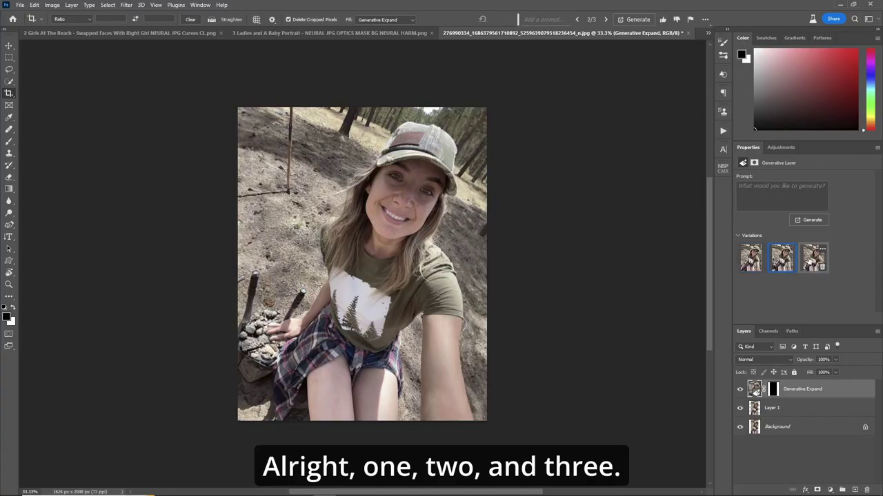
pyautogui.click(813, 257)
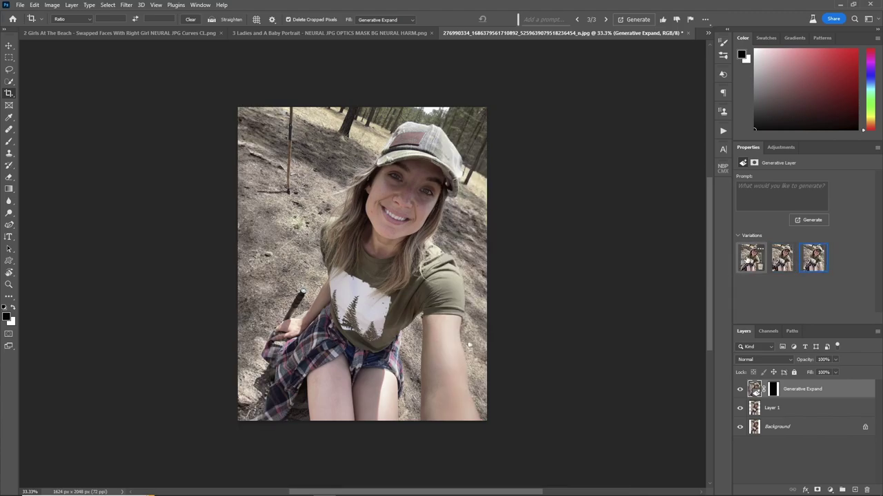
pyautogui.click(751, 258)
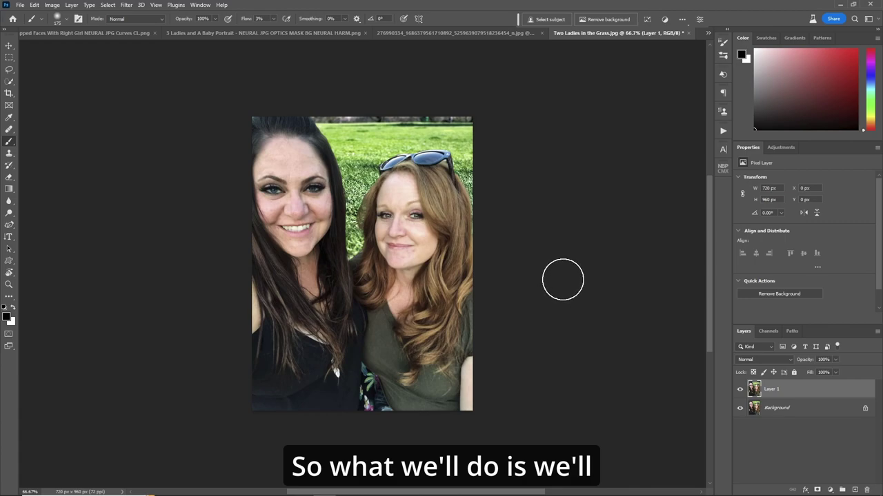
# Extend the grass photo's crop frame above and past both sides to 963 × 1077 px
pyautogui.press('c')
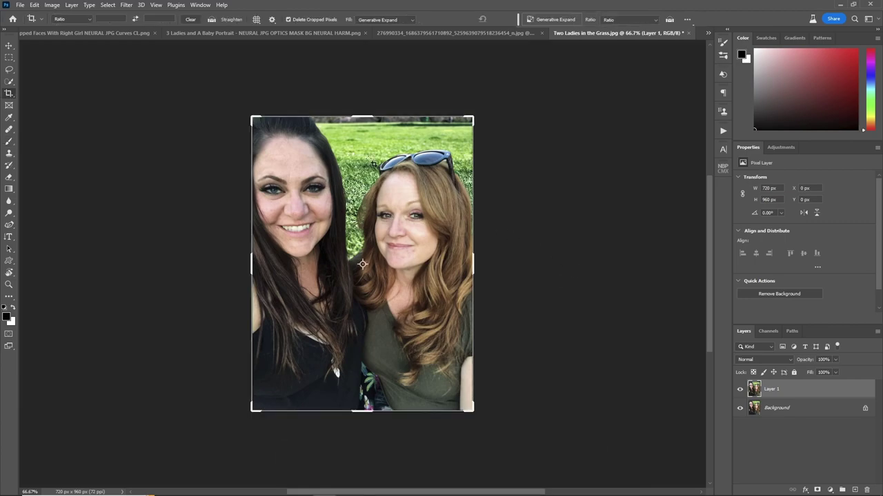
pyautogui.moveTo(362, 117); pyautogui.dragTo(354, 98)
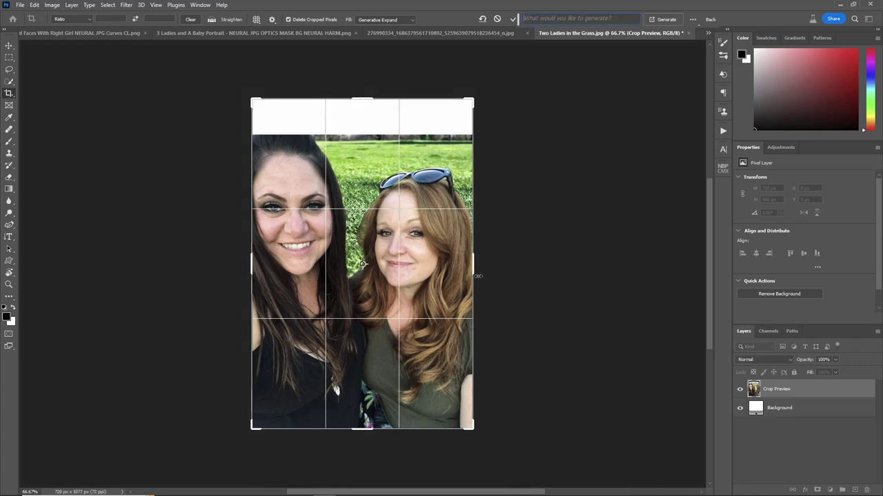
pyautogui.moveTo(472, 266); pyautogui.dragTo(488, 267)
pyautogui.moveTo(488, 268); pyautogui.dragTo(489, 267)
pyautogui.moveTo(232, 263); pyautogui.dragTo(213, 266)
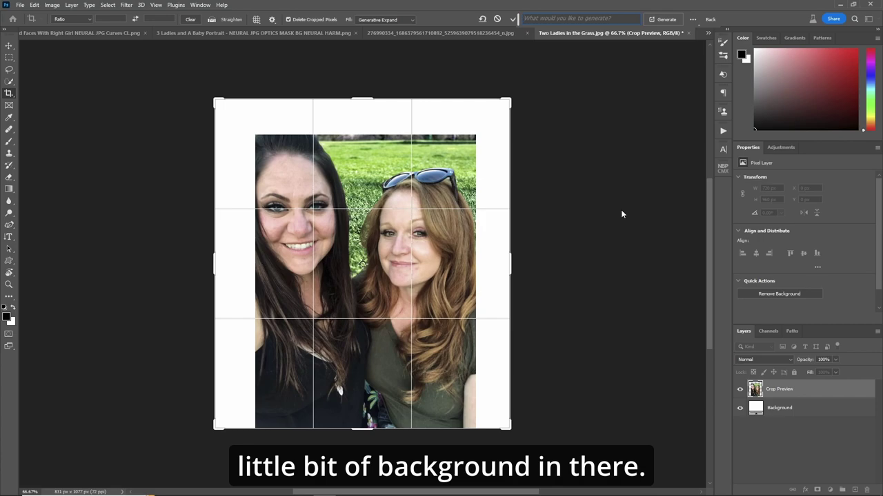
# Fill the grass photo's margins with generated park lawn and trees, settling on the third variation
pyautogui.click(662, 19)
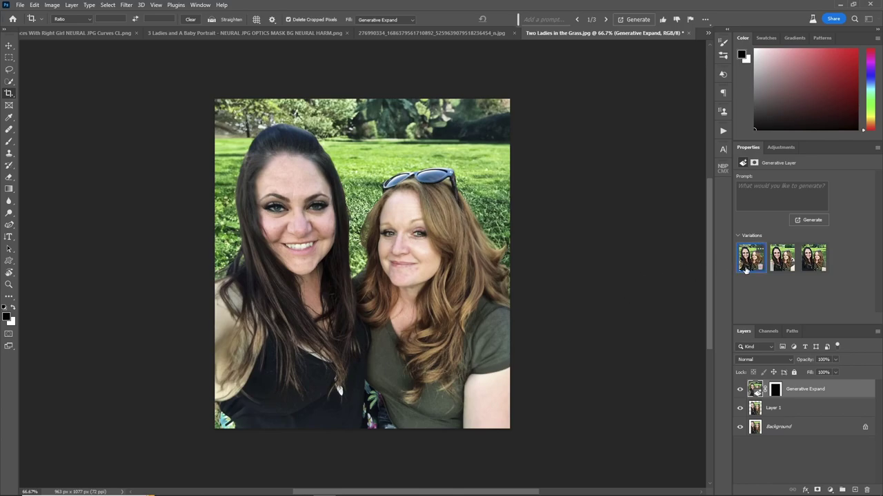
pyautogui.click(775, 260)
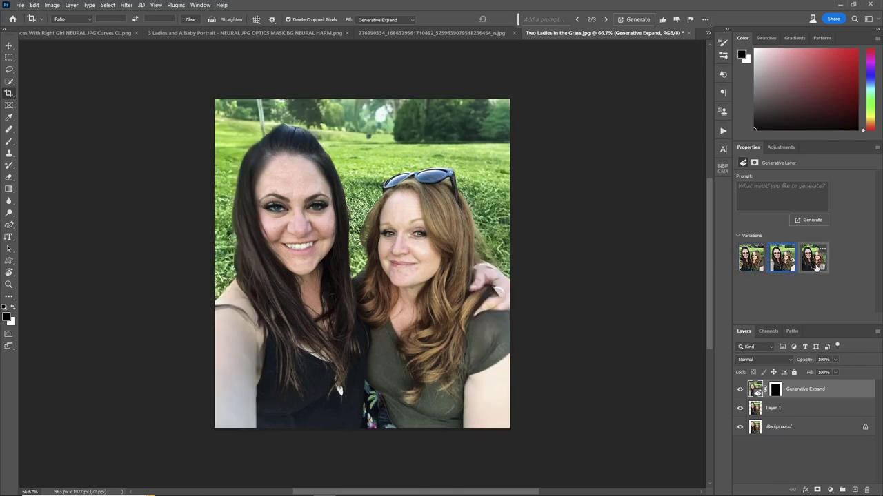
pyautogui.click(812, 260)
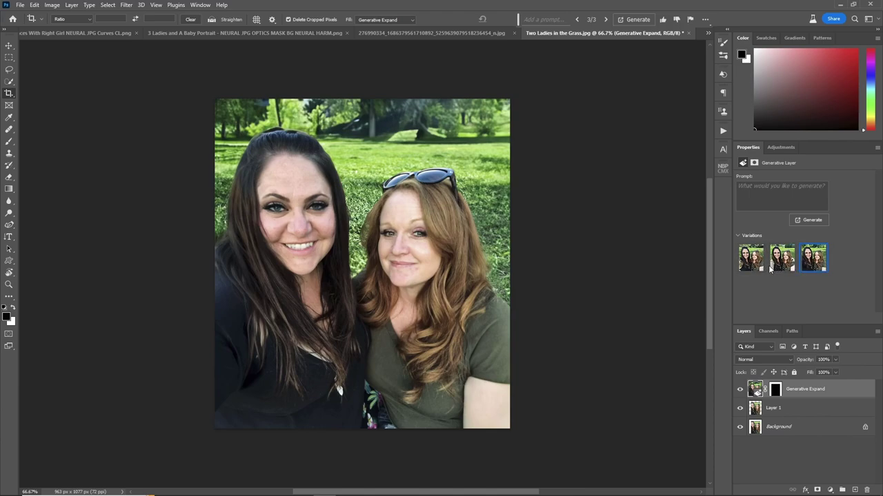
pyautogui.click(780, 265)
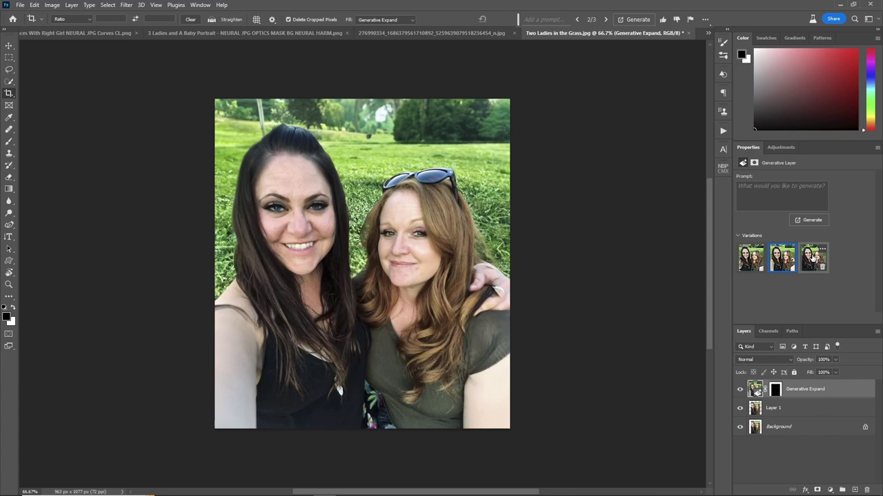
pyautogui.click(812, 259)
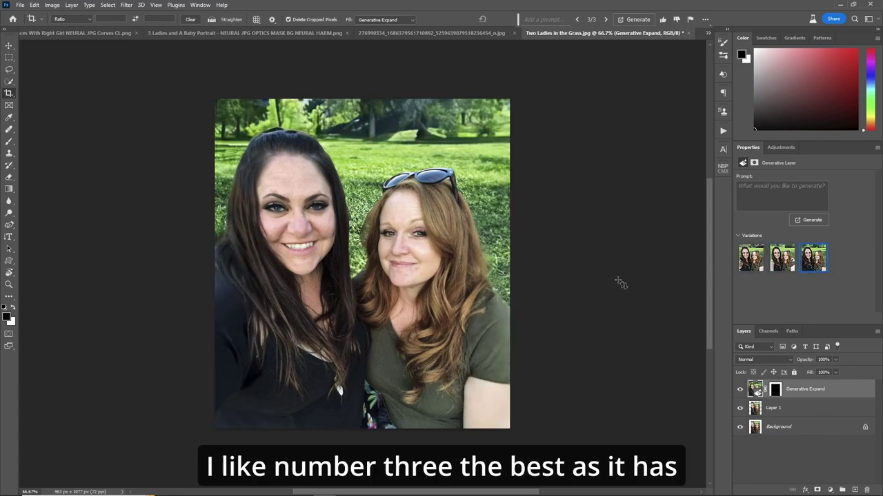